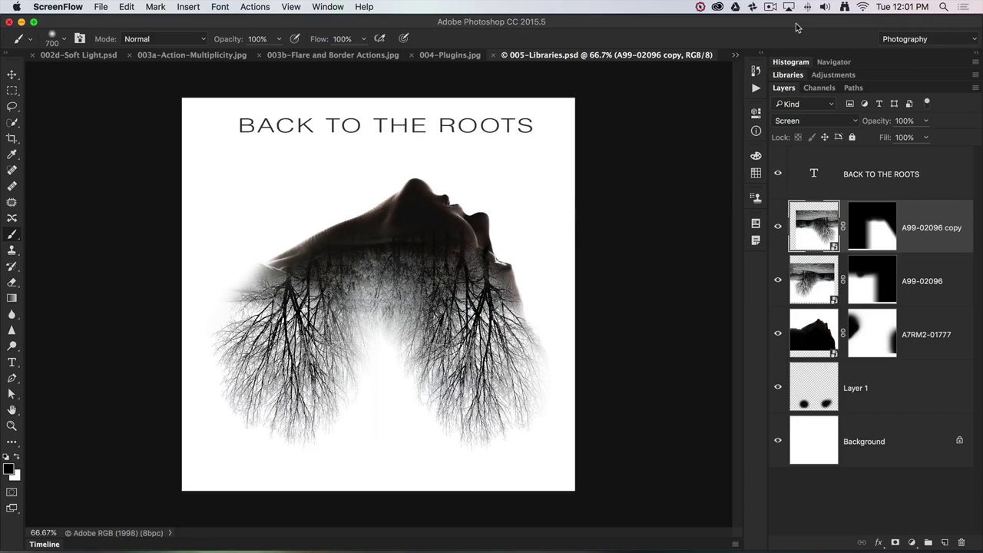
# - Expand the Libraries panel to show the Textures library with Wall texture, Grunge Concrete and Paper textures
pyautogui.click(790, 77)
pyautogui.click(790, 77)
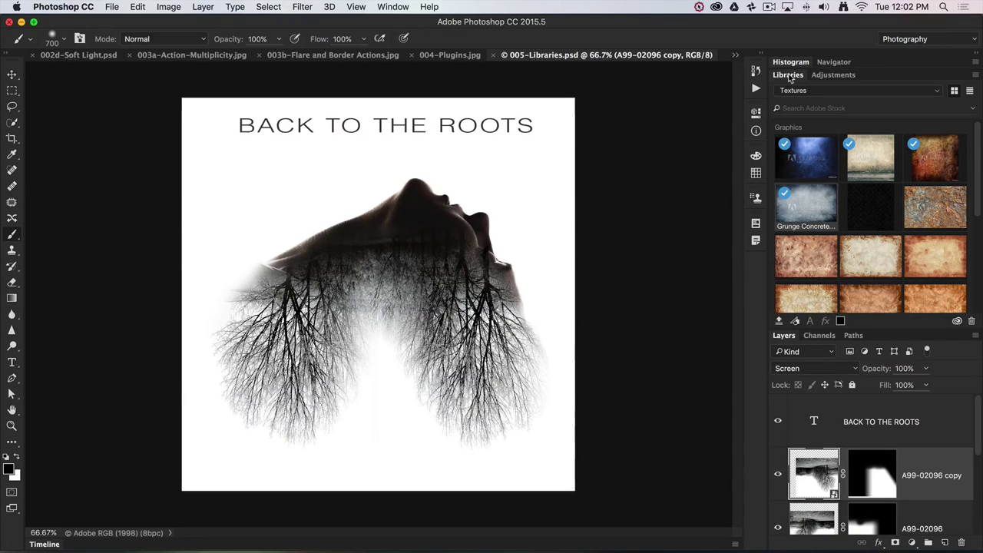
pyautogui.click(790, 76)
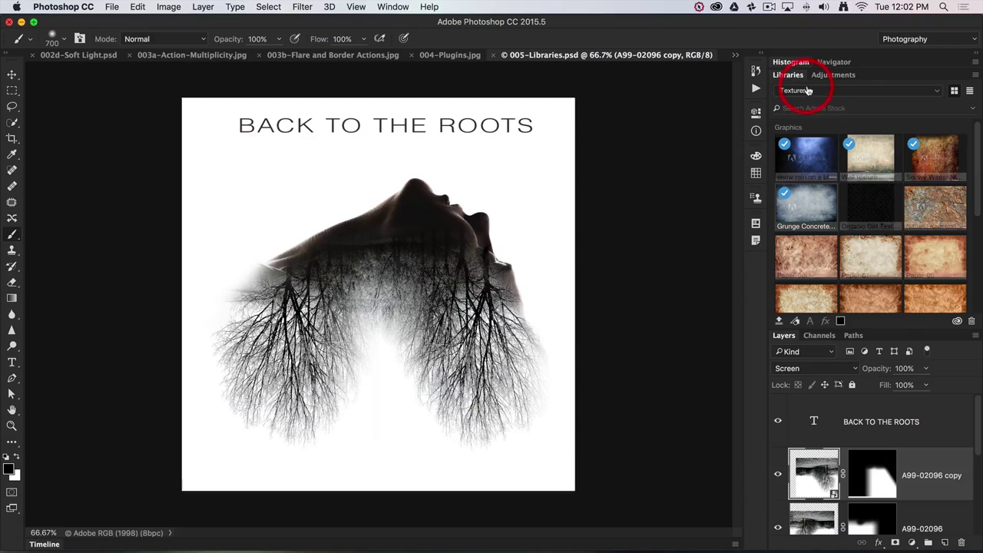
pyautogui.click(809, 91)
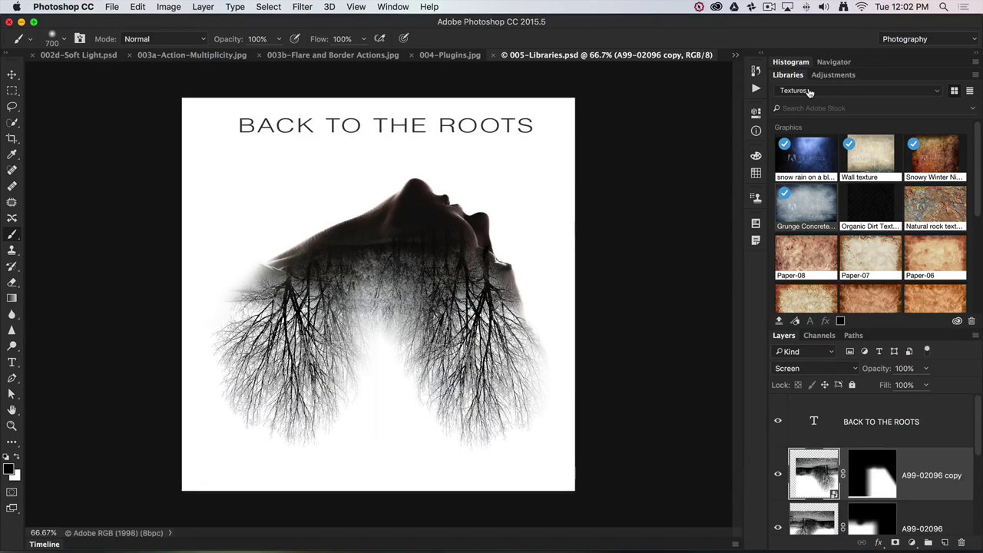
pyautogui.click(802, 108)
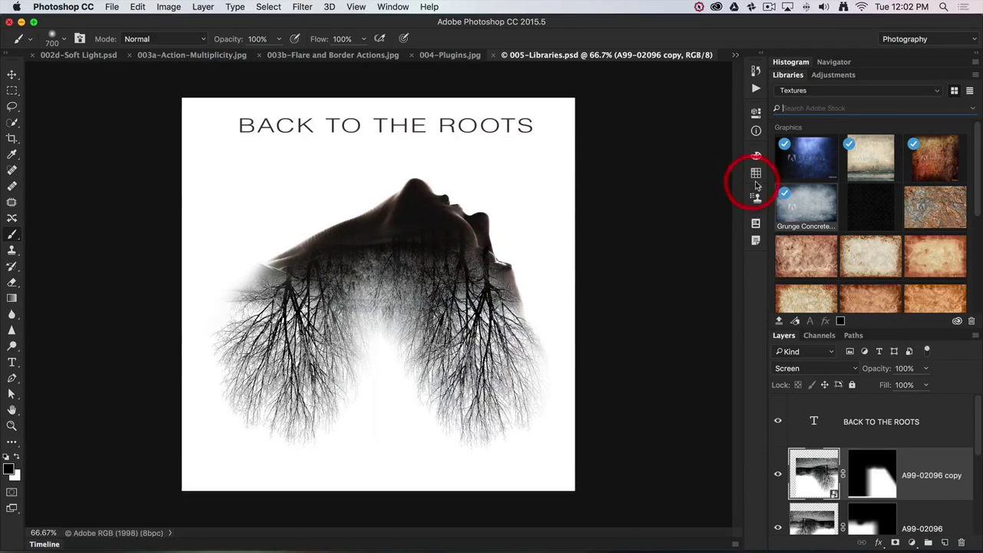
pyautogui.click(811, 205)
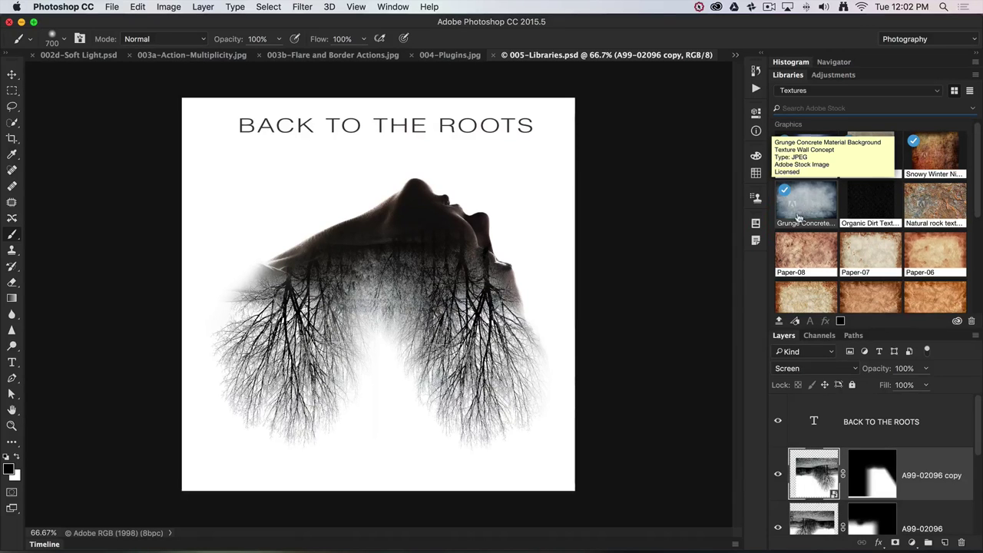
pyautogui.click(757, 265)
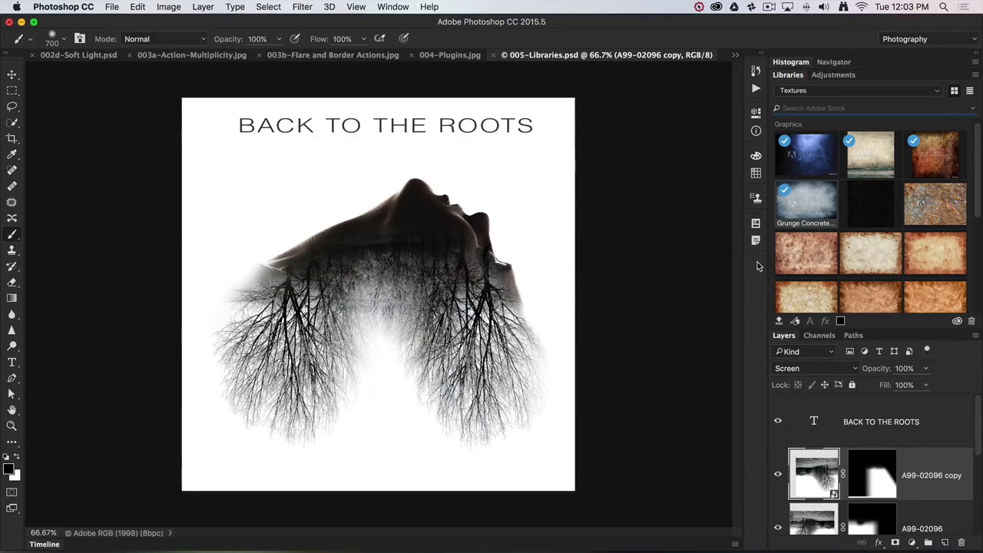
pyautogui.click(819, 248)
pyautogui.click(803, 209)
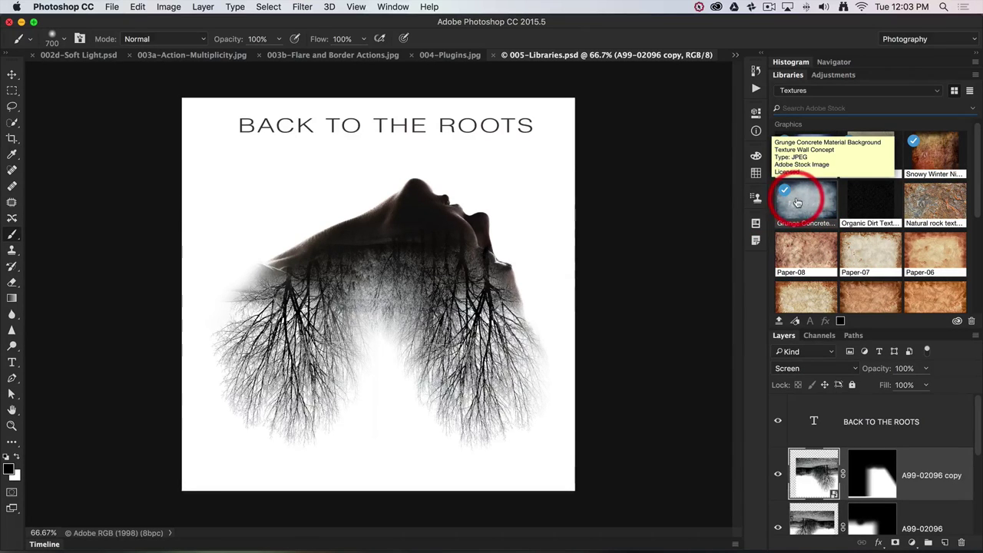
pyautogui.click(797, 204)
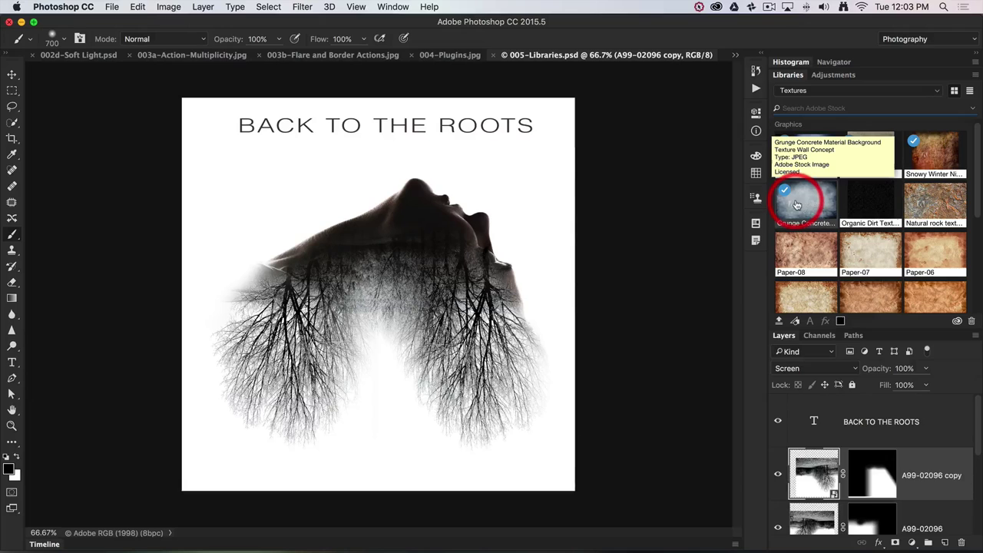
pyautogui.click(799, 204)
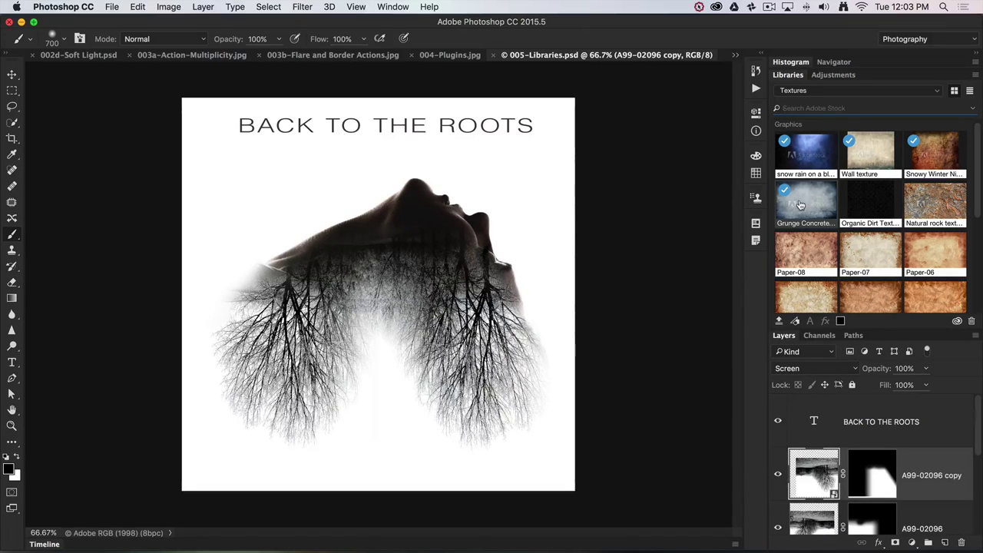
# - Drag Grunge Concrete onto the canvas and scale it to about 49.67% × 68.69% to fill the canvas
pyautogui.click(802, 205)
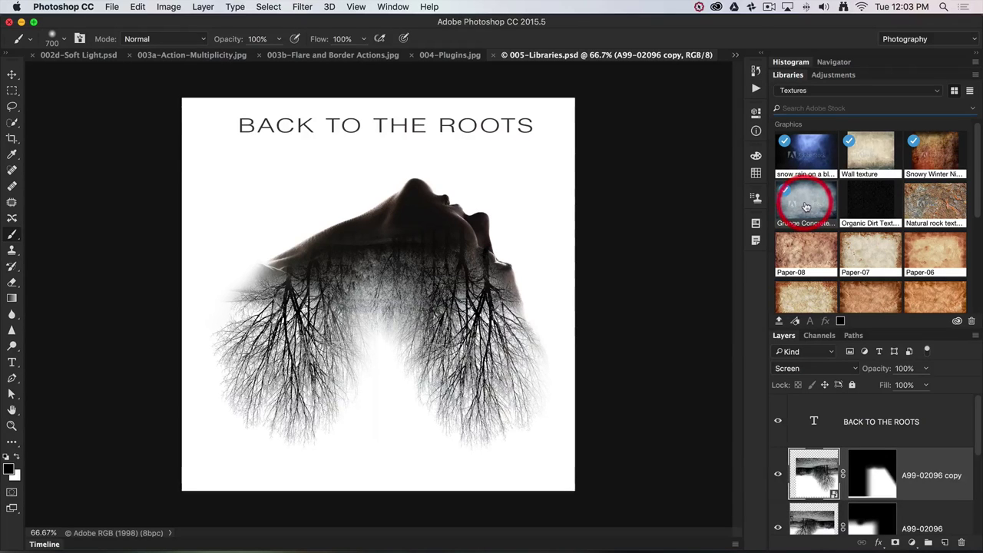
pyautogui.moveTo(806, 206); pyautogui.dragTo(376, 283)
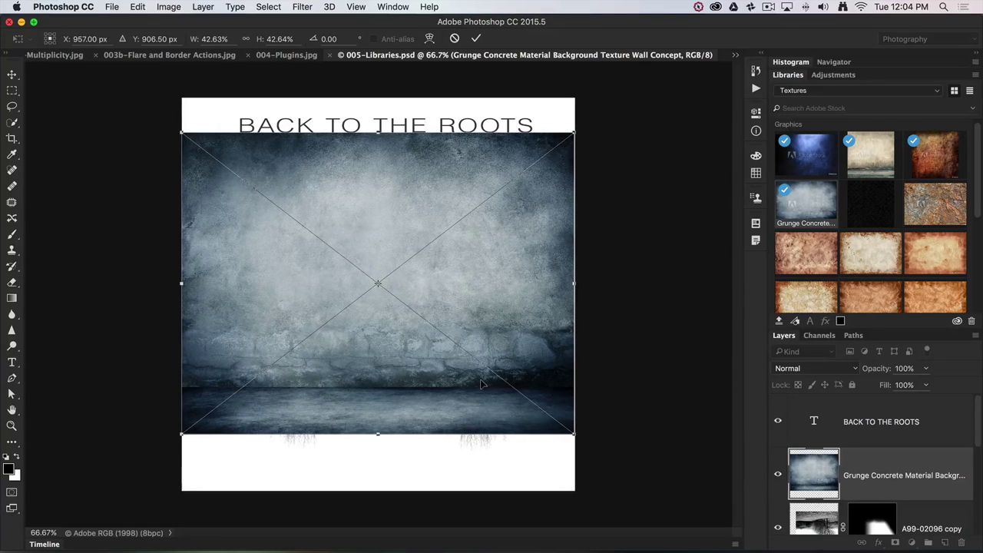
pyautogui.press('super+minus')
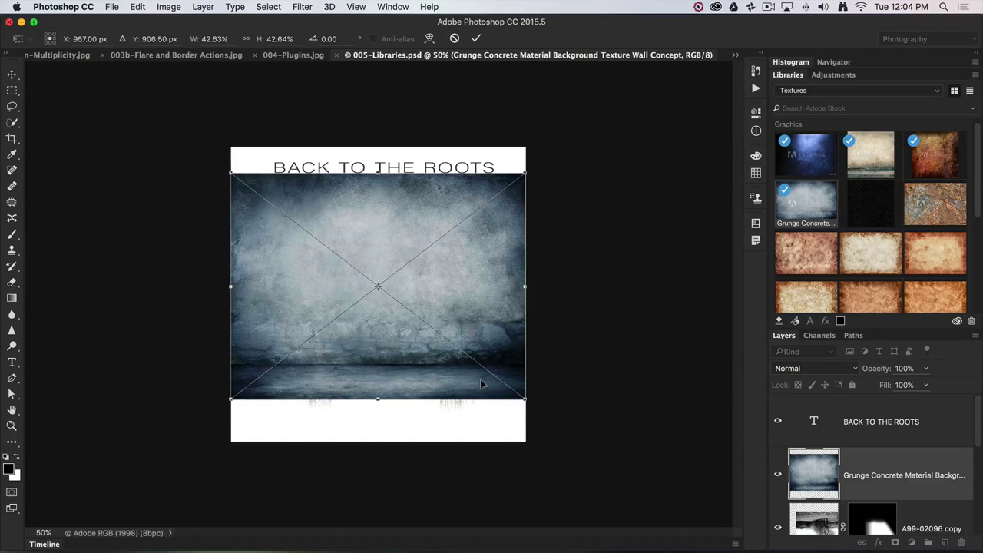
pyautogui.moveTo(386, 238); pyautogui.dragTo(370, 213)
pyautogui.moveTo(523, 368); pyautogui.dragTo(570, 506)
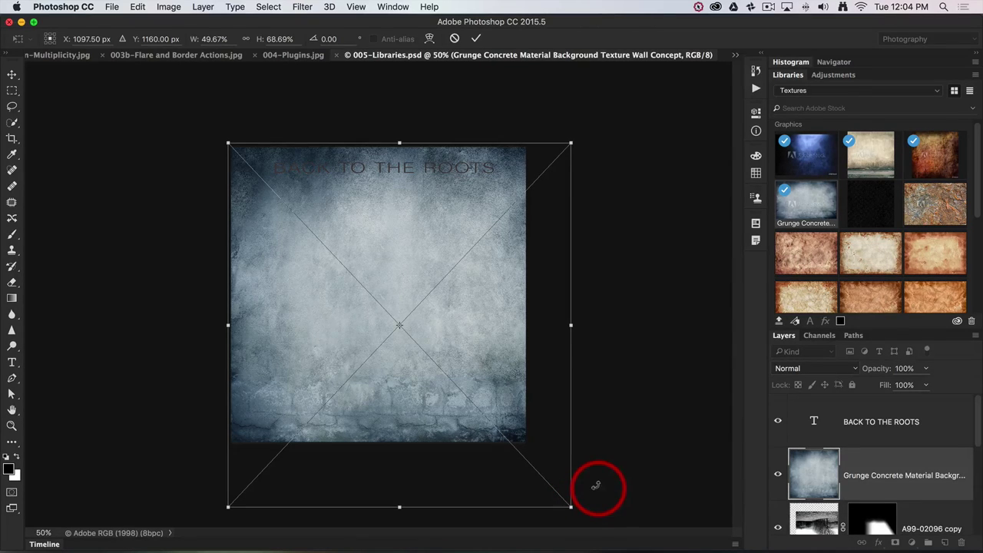
# - Commit the transform, then set the Grunge Concrete layer to Multiply at 47% opacity
pyautogui.click(477, 39)
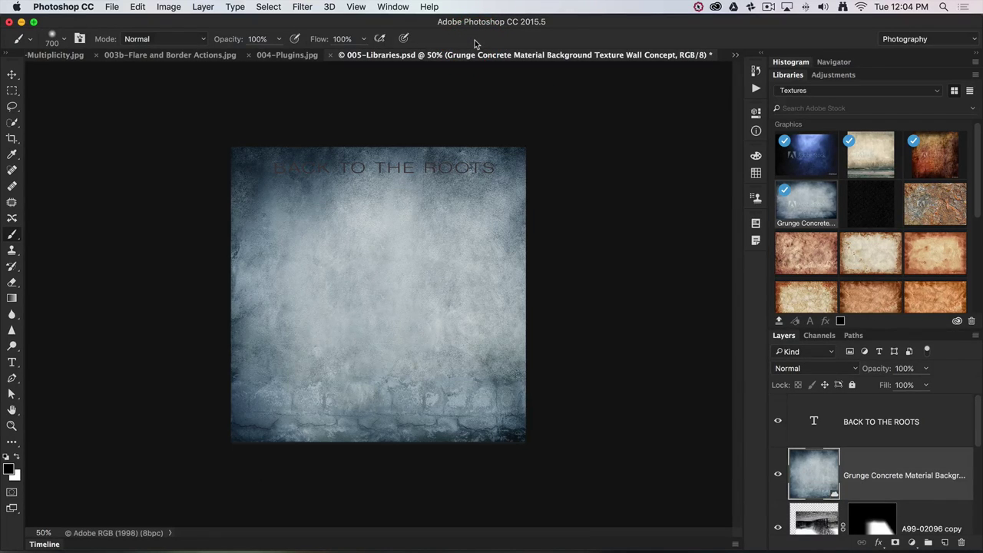
pyautogui.moveTo(899, 471); pyautogui.dragTo(855, 372)
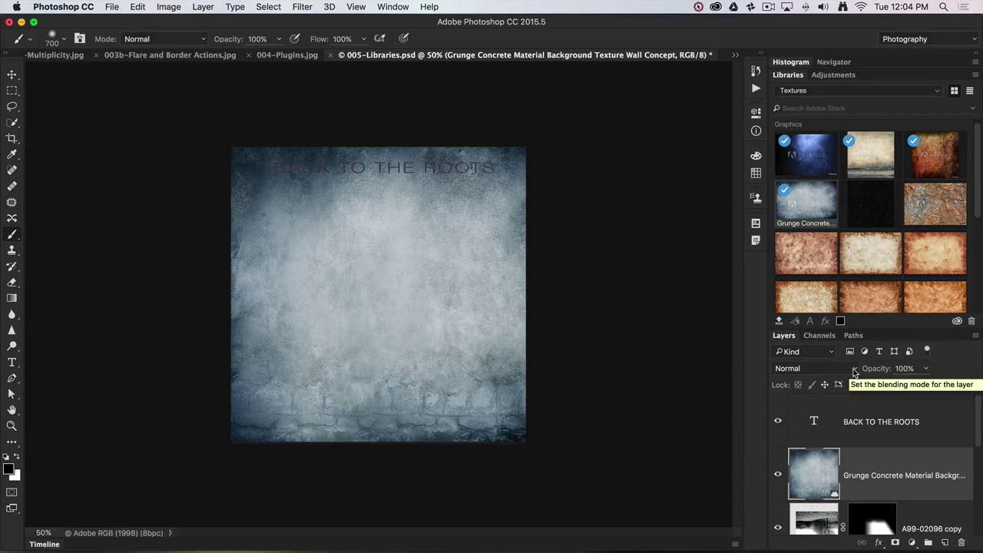
pyautogui.click(855, 373)
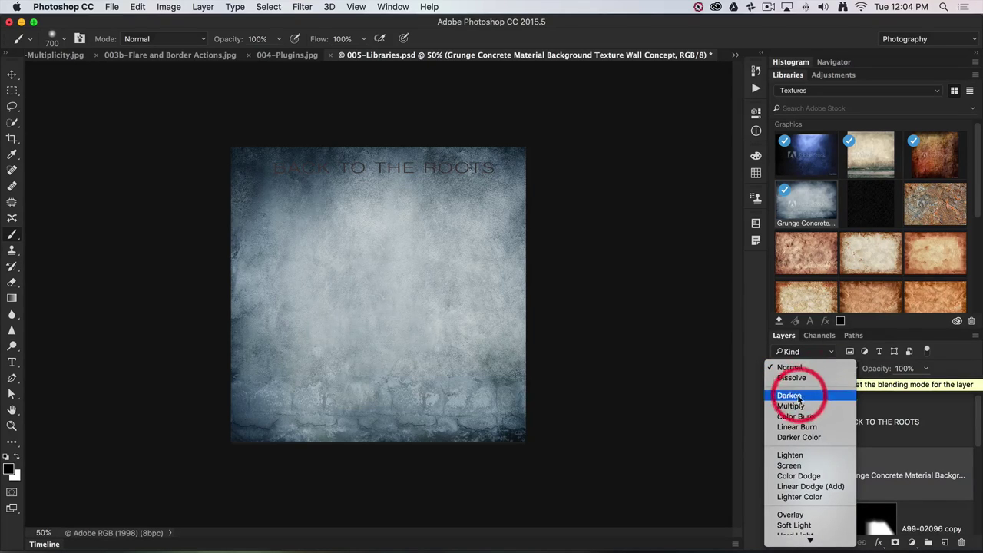
pyautogui.moveTo(778, 391); pyautogui.dragTo(790, 406)
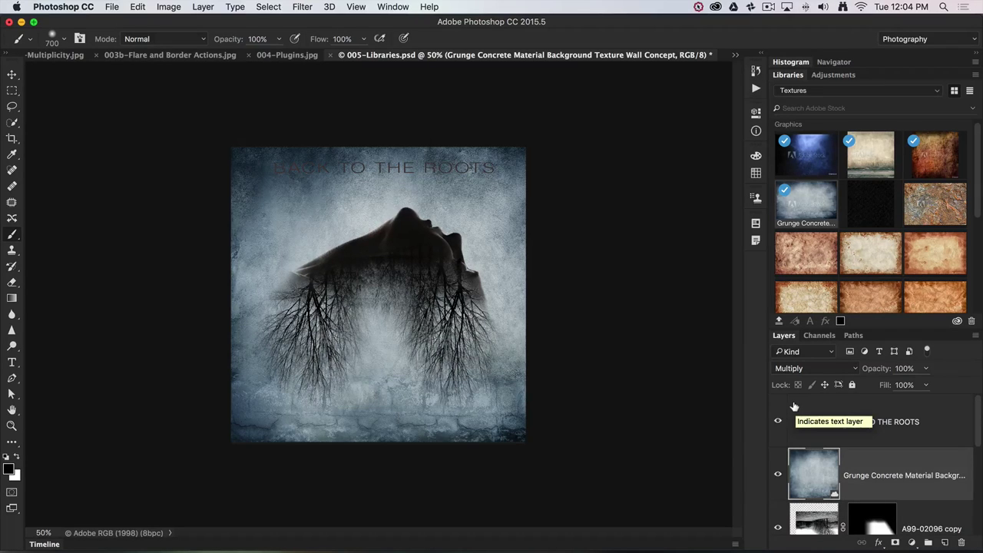
pyautogui.click(878, 368)
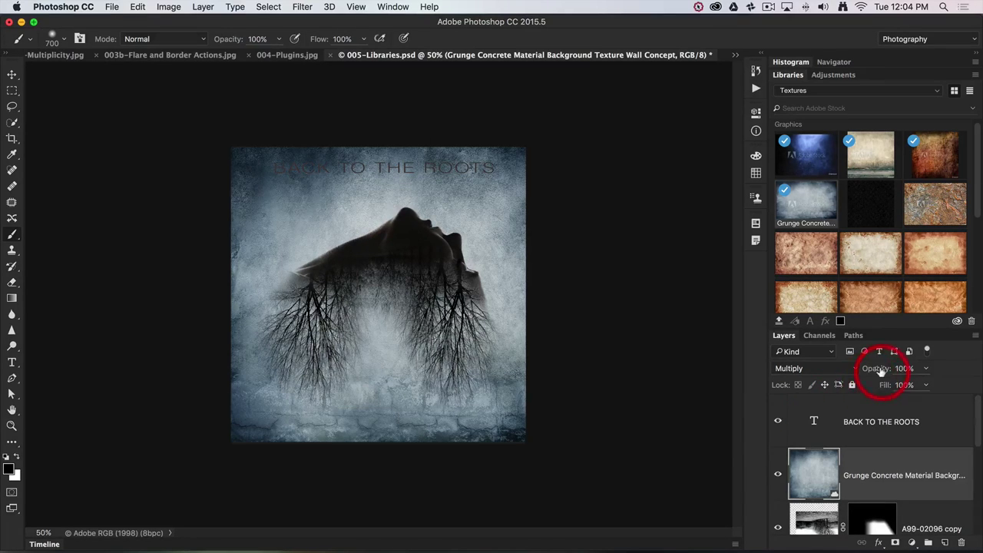
pyautogui.moveTo(880, 368); pyautogui.dragTo(847, 369)
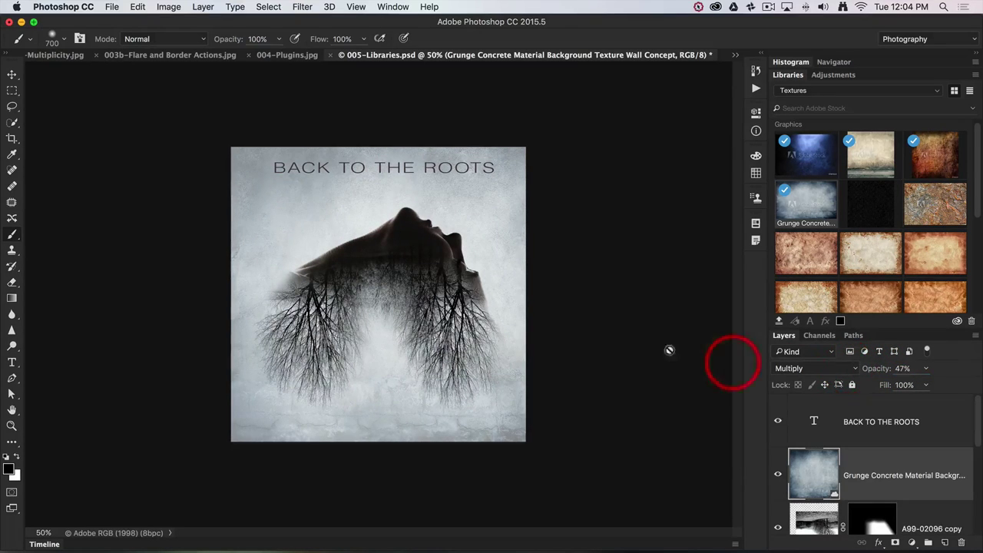
pyautogui.press('super+0')
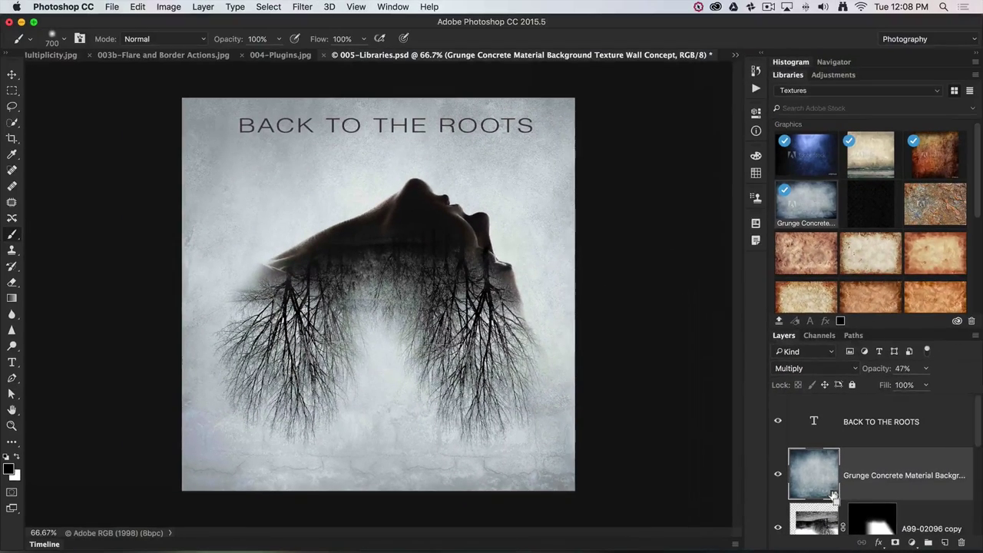
pyautogui.click(833, 495)
pyautogui.rightClick(856, 489)
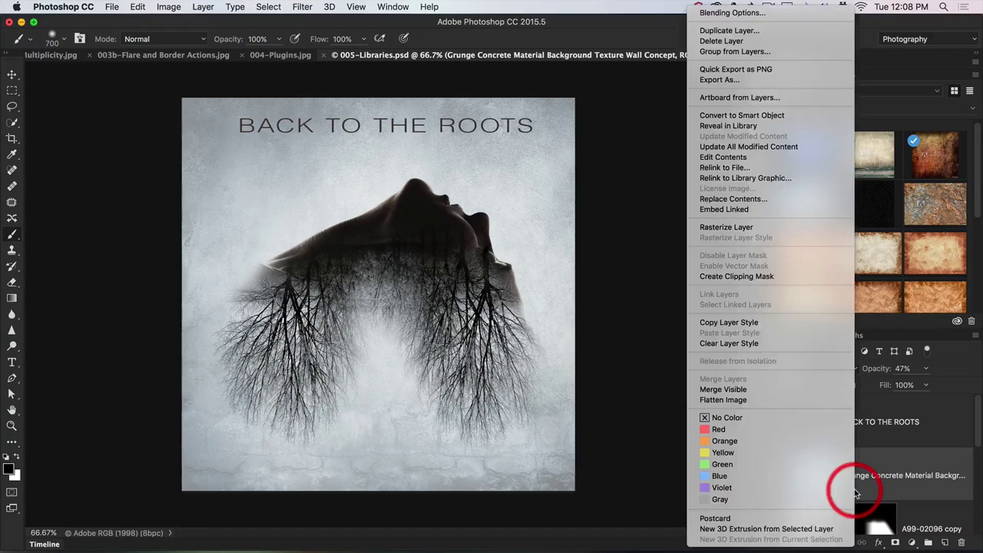
pyautogui.click(784, 212)
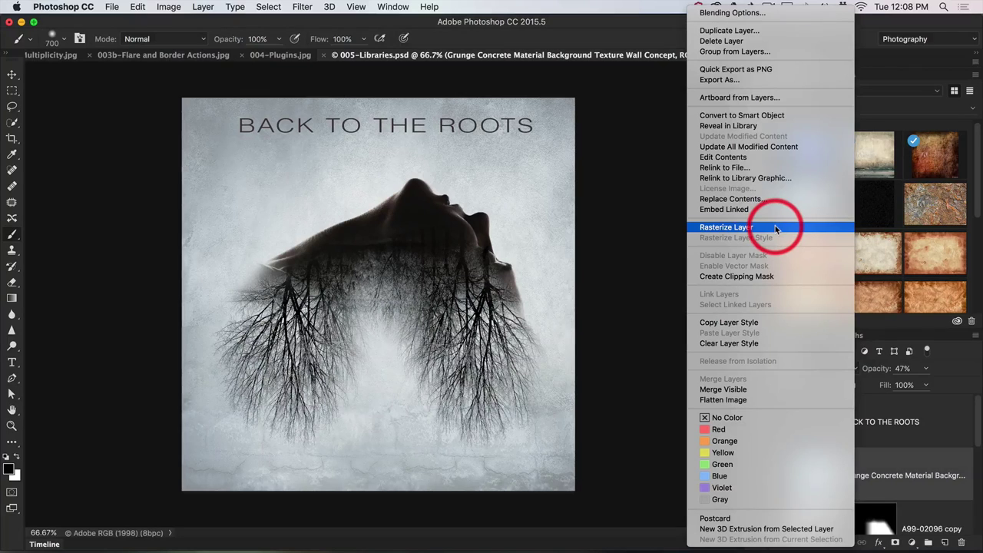
pyautogui.click(878, 492)
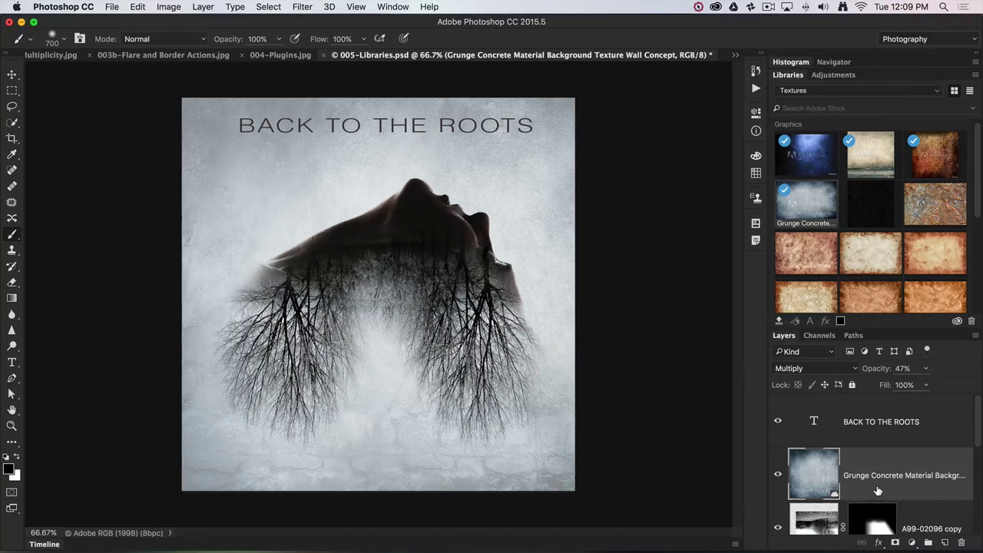
# - Switch to the Logos library and inspect its Layer 0, Dove logo and Background graphics
pyautogui.click(938, 91)
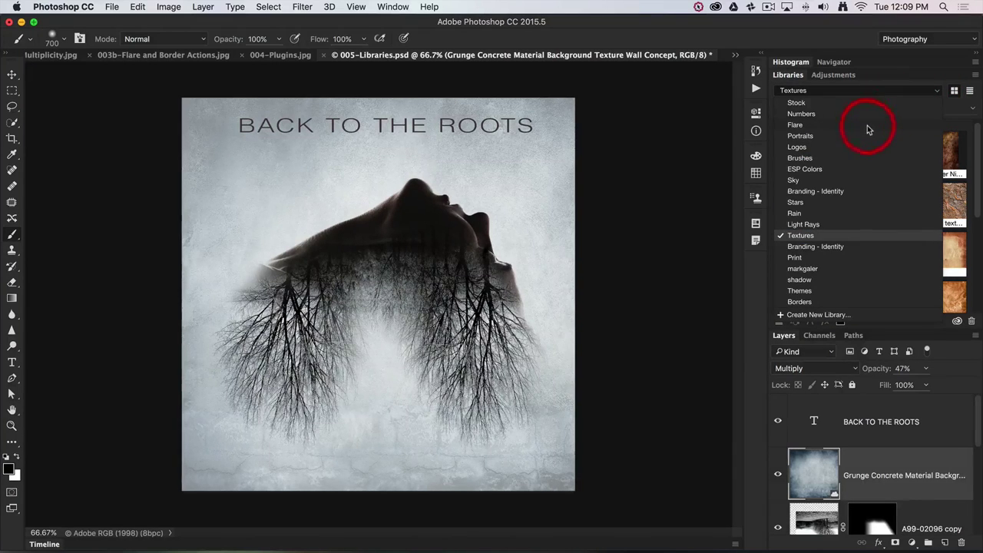
pyautogui.click(818, 149)
pyautogui.click(875, 196)
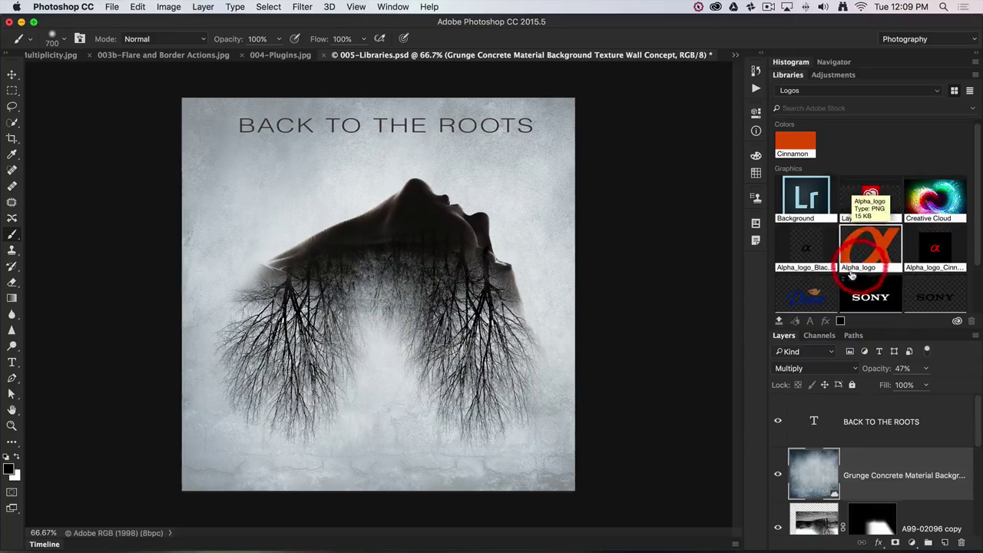
pyautogui.click(822, 292)
pyautogui.click(809, 197)
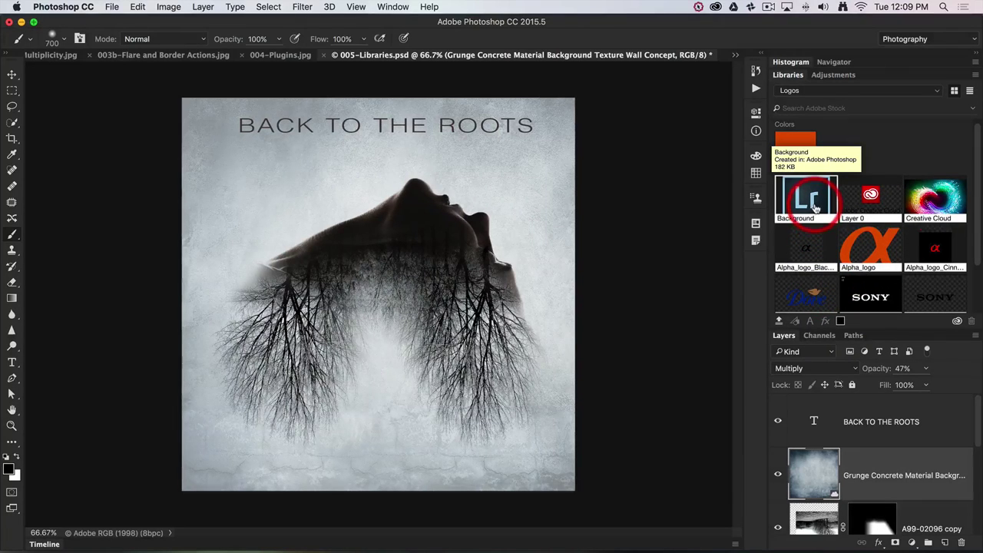